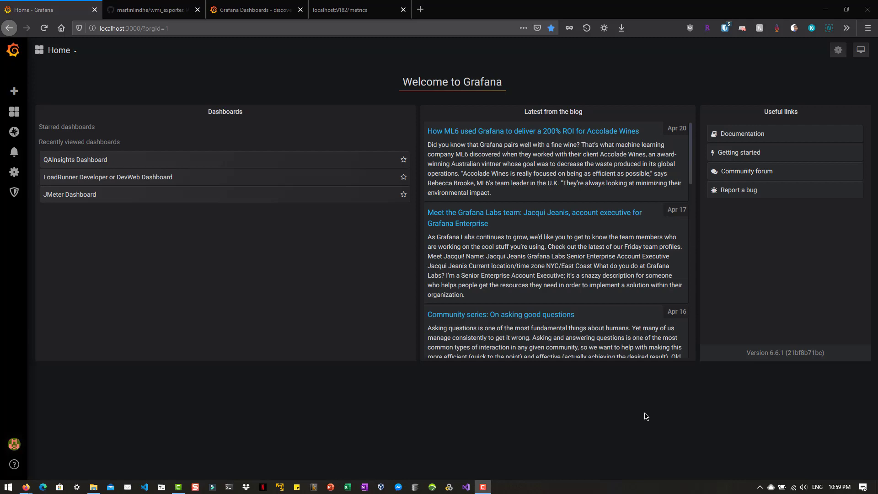
# Switch from the Grafana home page to the martinlindhe/wmi_exporter GitHub repository tab.
pyautogui.click(161, 17)
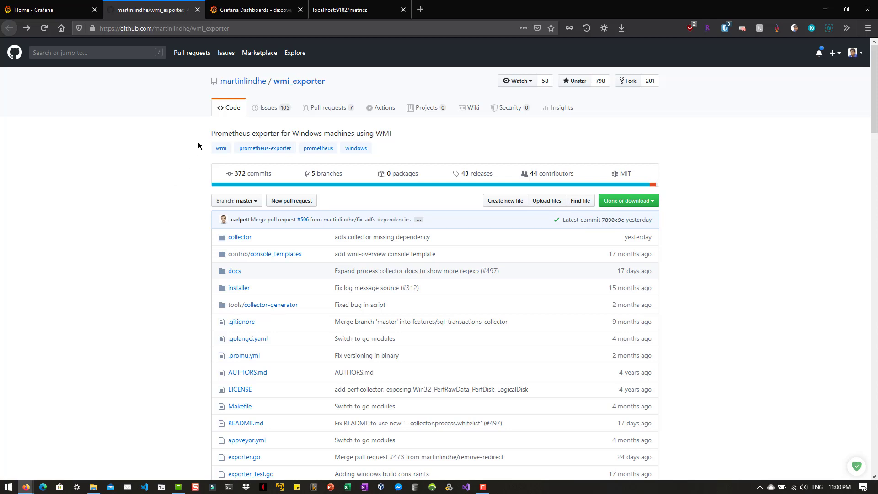
# Open the wmi_exporter releases page showing the v0.11.1 download assets.
pyautogui.click(481, 182)
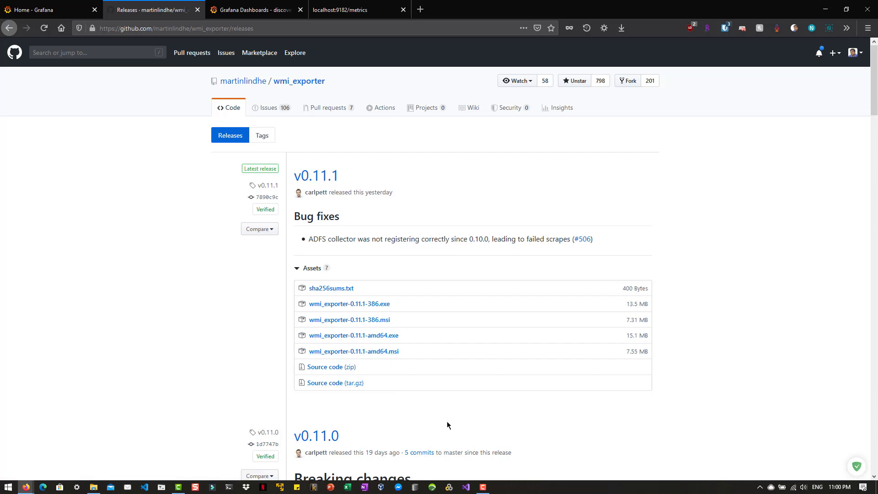
# Check the exporter's raw output on the localhost:9182/metrics tab.
pyautogui.click(350, 10)
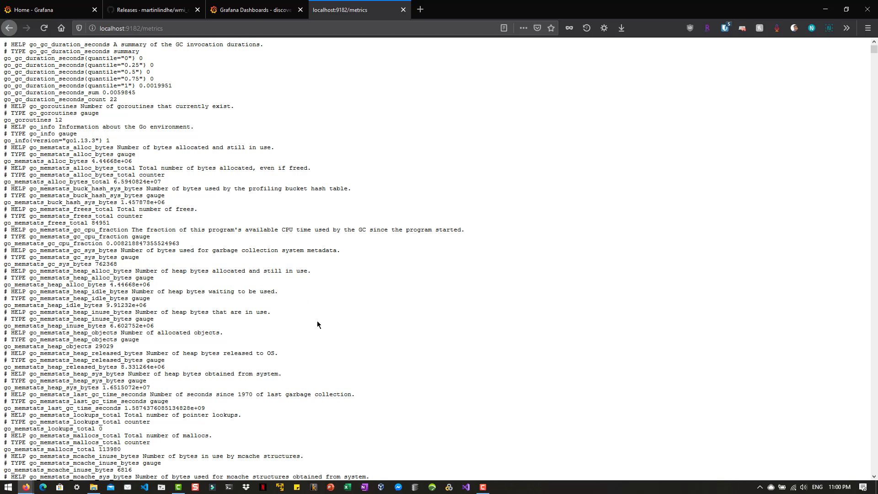
# Return to the wmi_exporter repo page and scroll to the README's Collectors table.
pyautogui.click(163, 12)
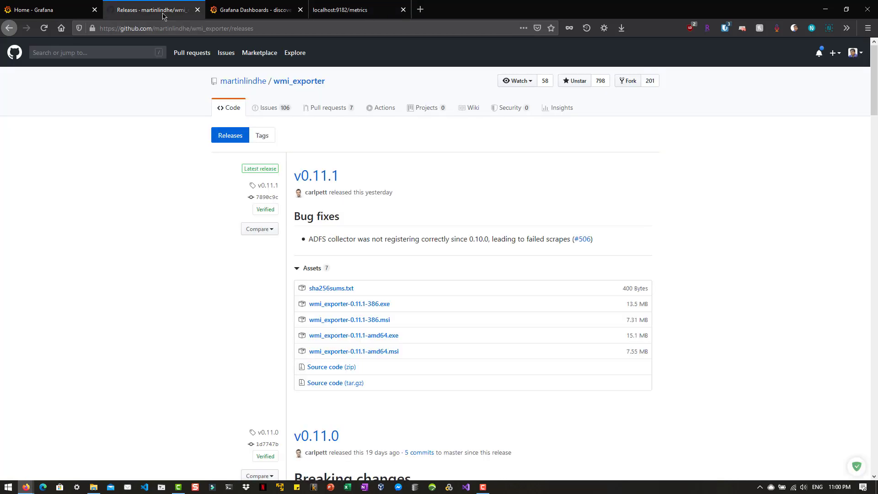
pyautogui.hotkey('alt', 'Left')
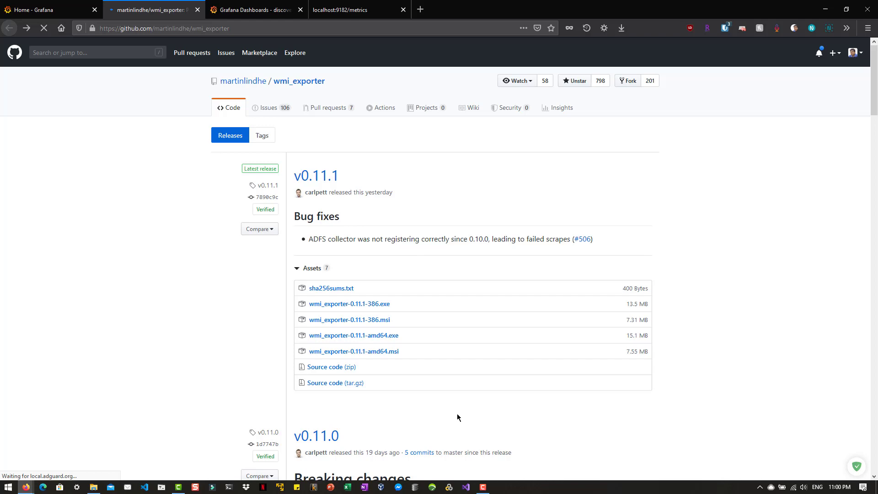
pyautogui.scroll(-10, 464, 285)
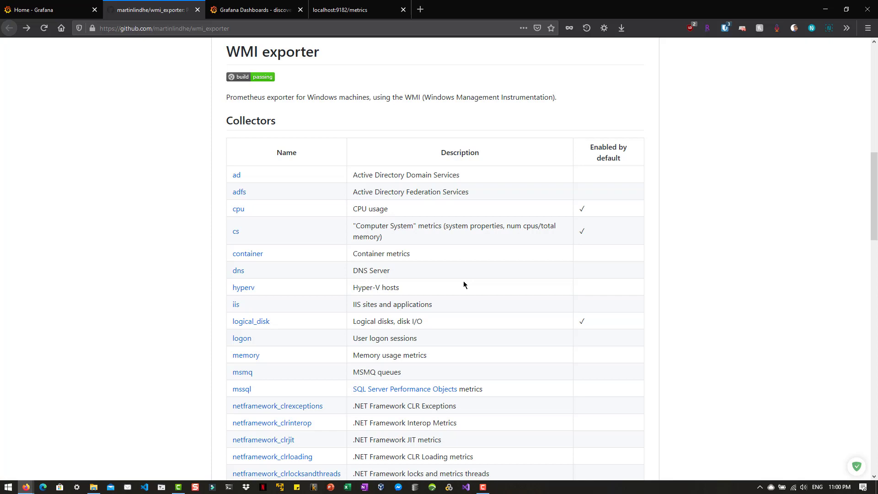
pyautogui.scroll(-3, 464, 284)
pyautogui.scroll(2, 298, 168)
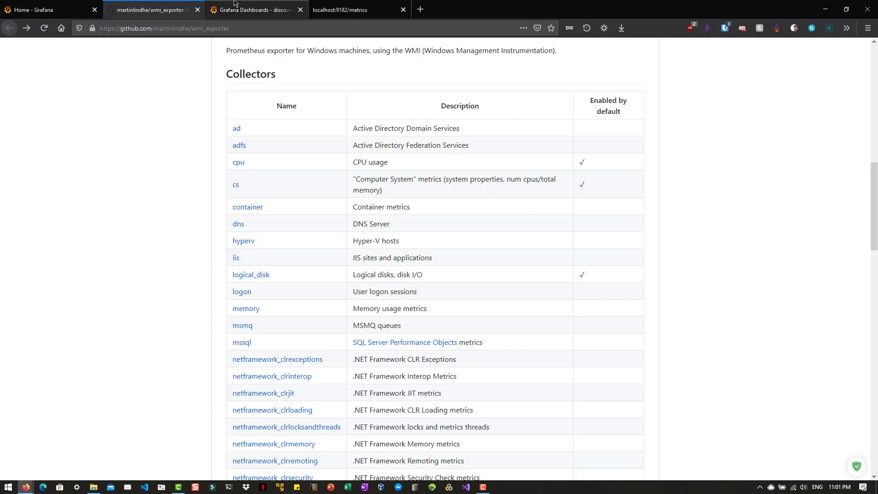
# Look over the Grafana.com community dashboards list.
pyautogui.click(247, 10)
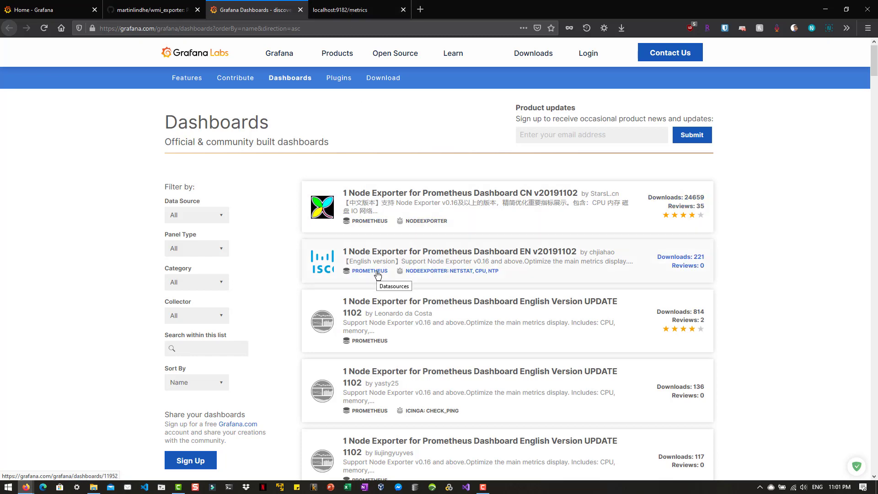
# Return to the localhost:9182/metrics output listing Go runtime metrics.
pyautogui.click(376, 7)
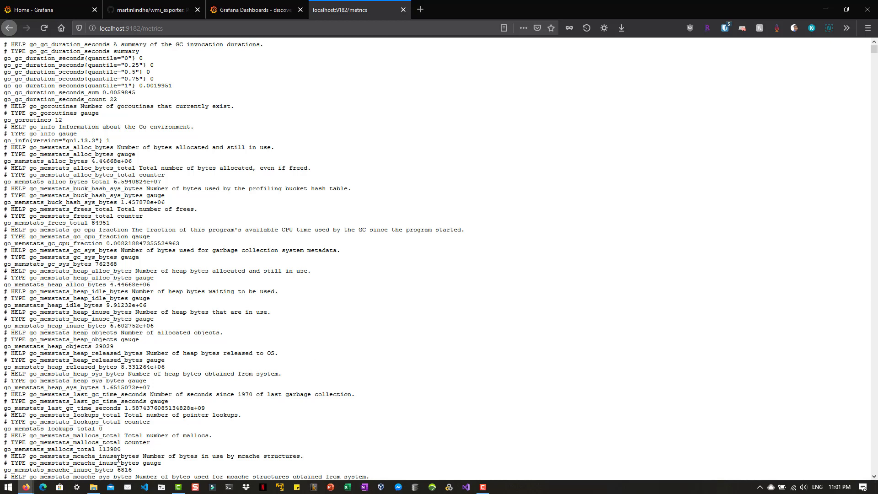
pyautogui.click(94, 489)
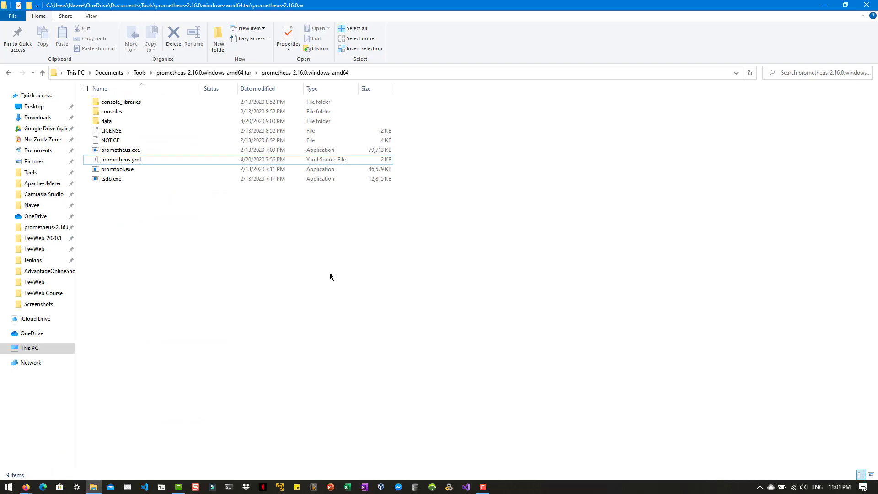
pyautogui.doubleClick(131, 160)
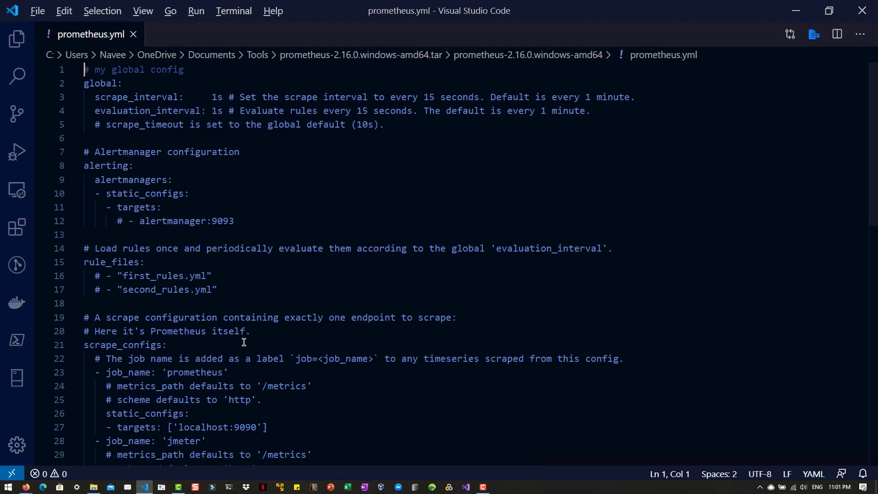
pyautogui.scroll(-10, 246, 340)
pyautogui.scroll(3, 248, 339)
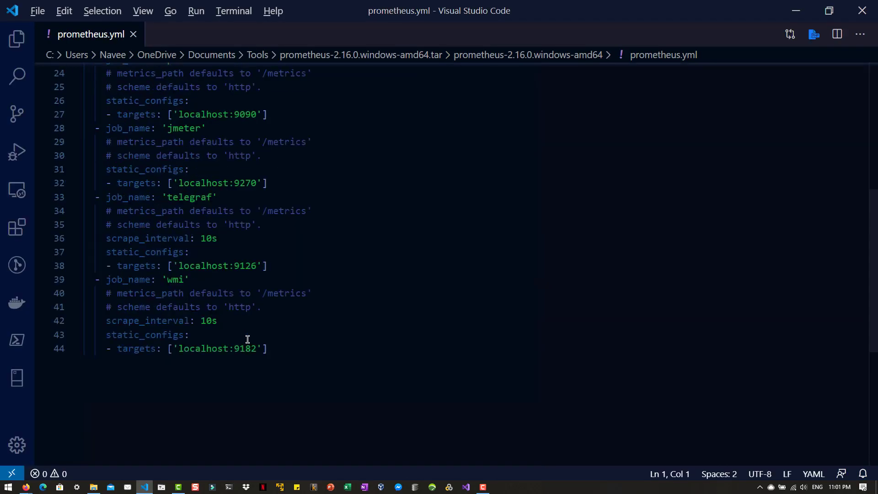
pyautogui.doubleClick(183, 279)
pyautogui.click(251, 293)
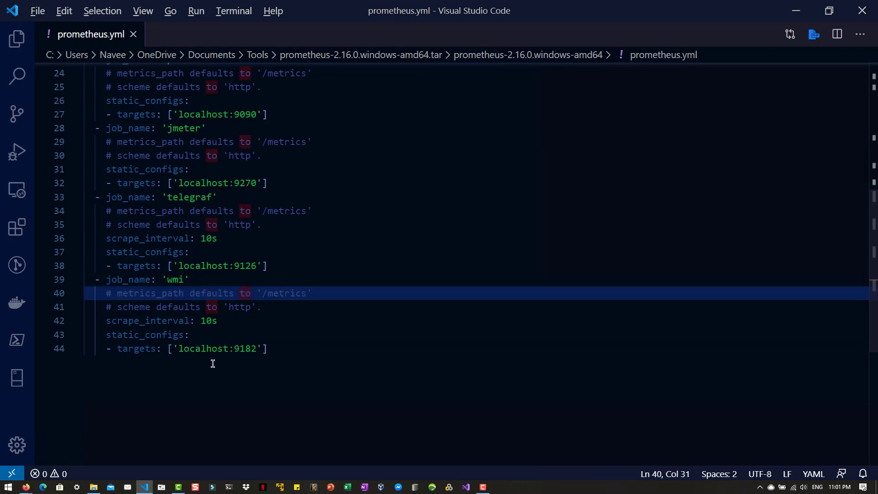
pyautogui.click(289, 354)
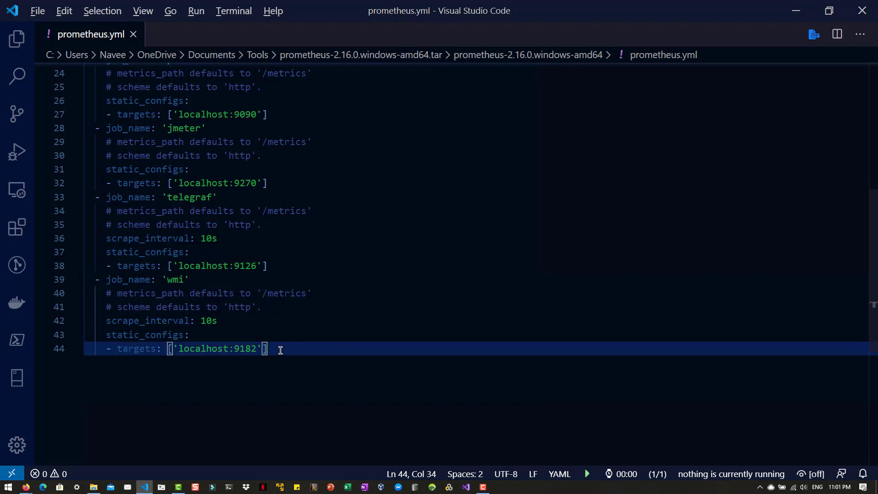
pyautogui.click(207, 321)
pyautogui.click(325, 371)
pyautogui.moveTo(93, 487)
pyautogui.click(117, 437)
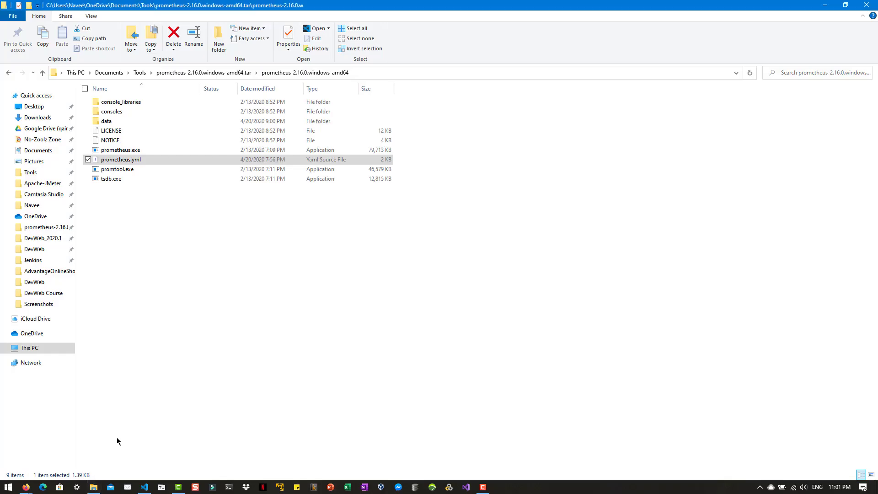
# Open a Command Prompt in the prometheus-2.16.0.windows-amd64 folder via cmd in the address bar.
pyautogui.click(372, 74)
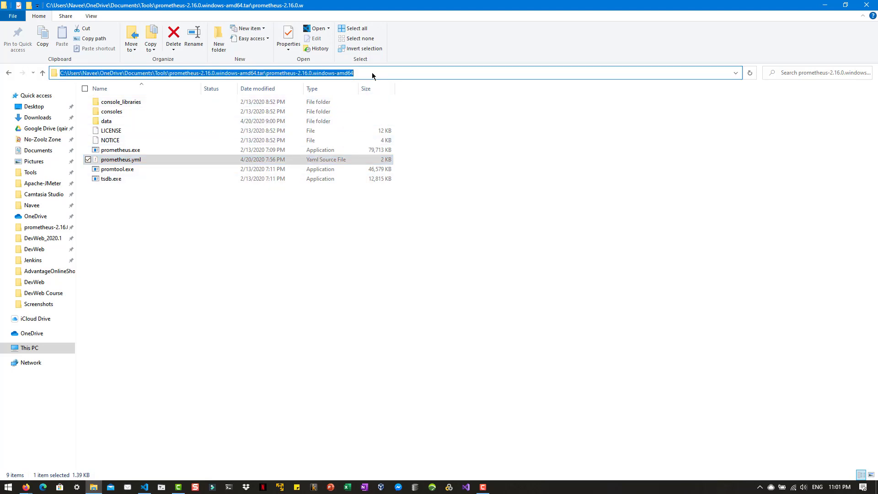
pyautogui.write('cmd')
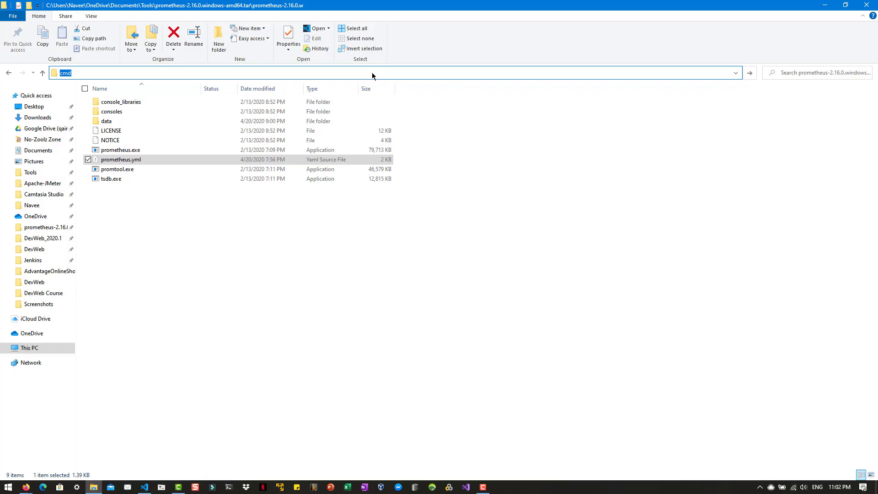
pyautogui.press('Return')
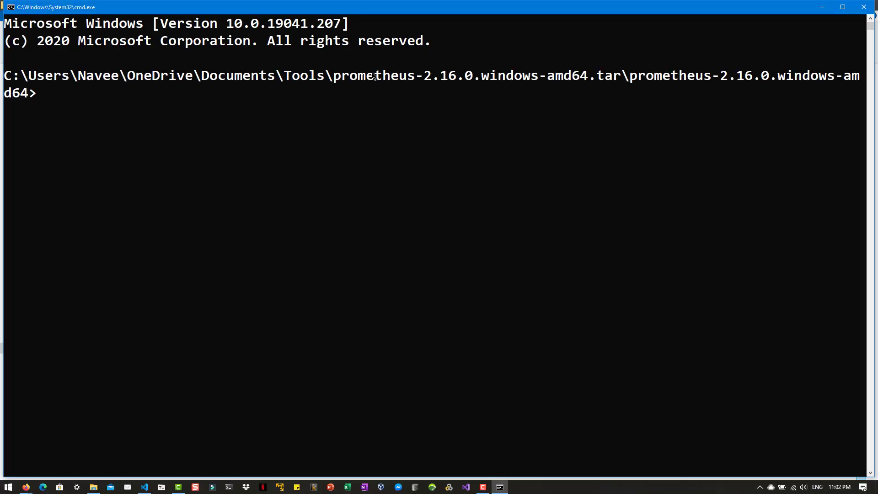
# Run prometheus.exe --config.file=prometheus.yml to start Prometheus.
pyautogui.write('pro')
pyautogui.press('Tab')
pyautogui.write('--conf')
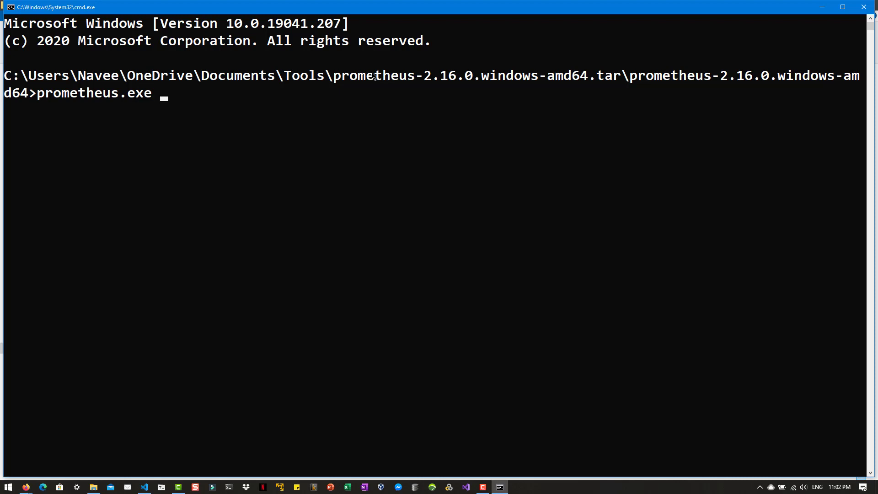
pyautogui.write('ig.file=p')
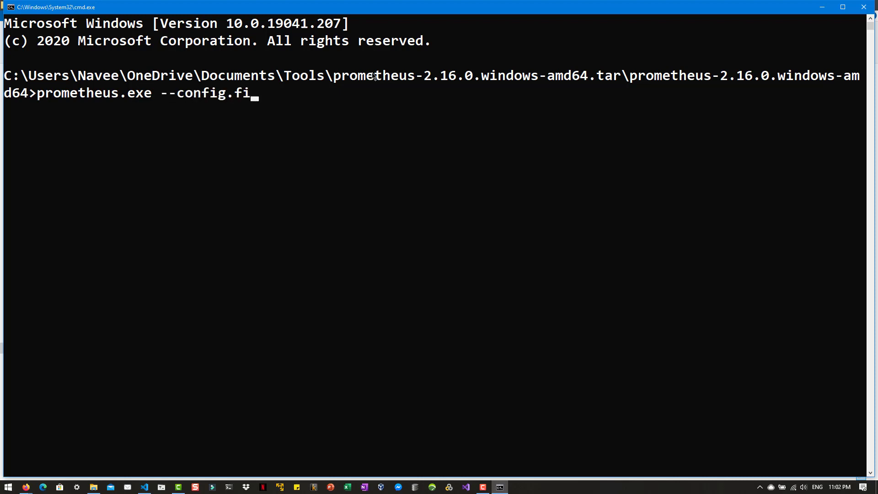
pyautogui.write('ro')
pyautogui.press('Tab')
pyautogui.press('Tab')
pyautogui.press('Return')
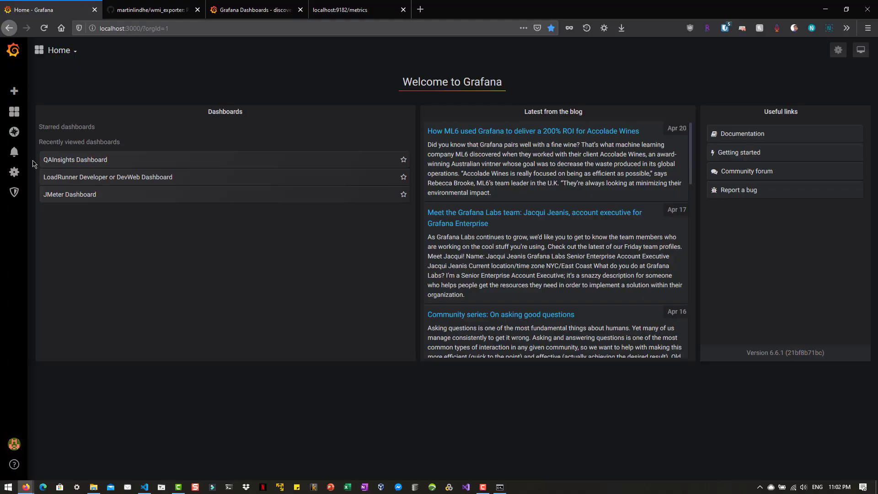
# Open Configuration > Data Sources to confirm the Prometheus source at localhost:9090.
pyautogui.moveTo(21, 174)
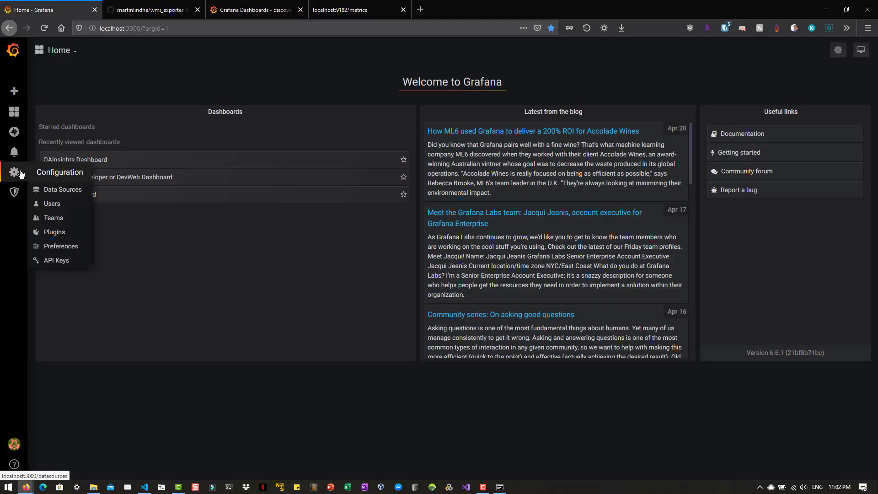
pyautogui.click(73, 191)
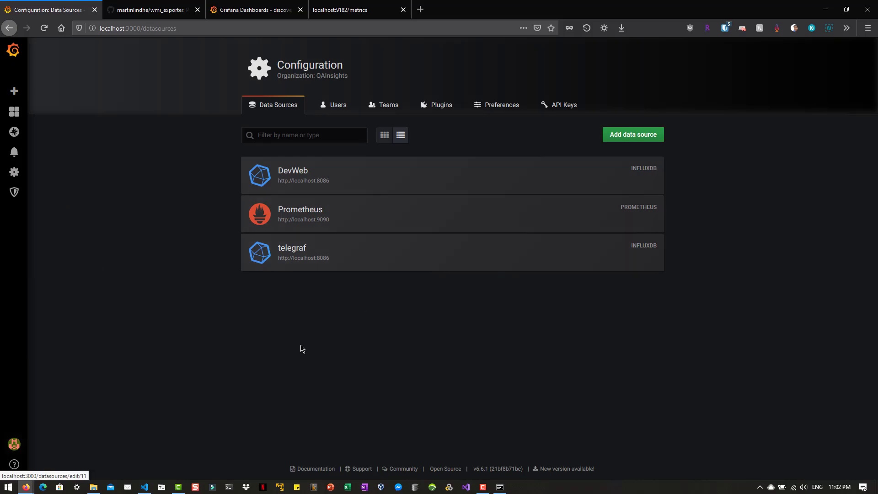
pyautogui.moveTo(22, 93)
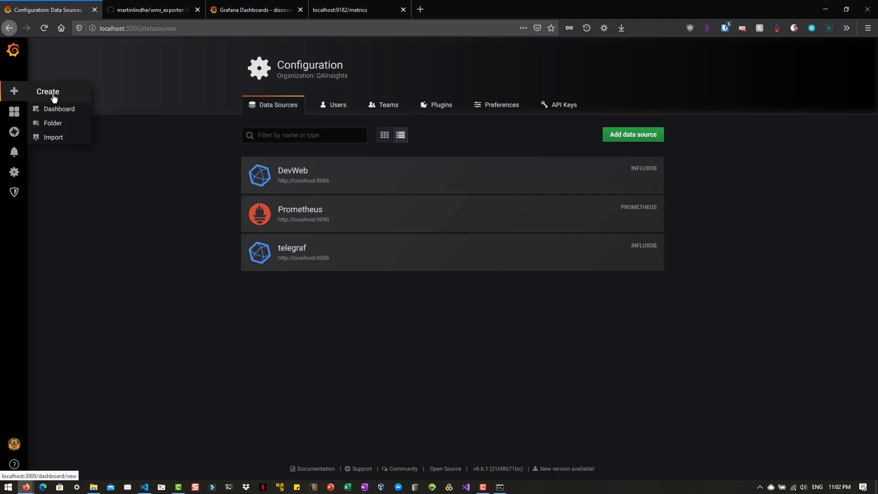
# Open Grafana's Create > Import dashboard page.
pyautogui.click(53, 137)
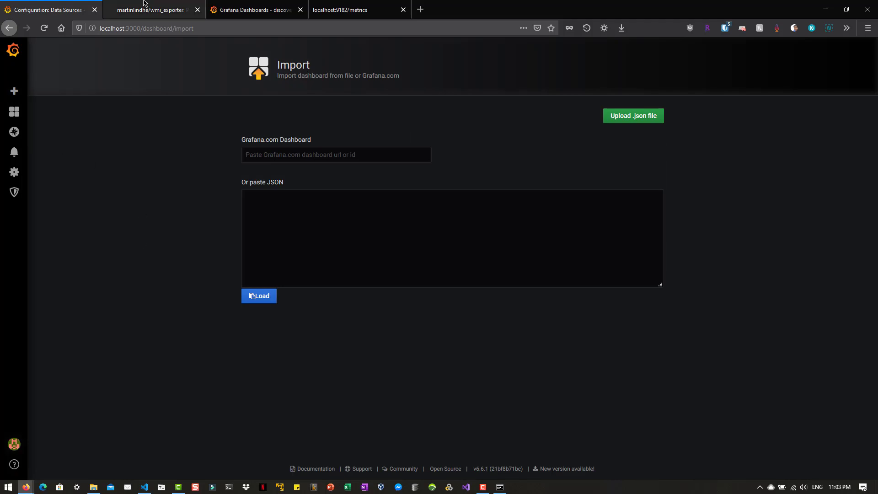
# Switch to the Grafana.com community dashboards list tab.
pyautogui.click(257, 3)
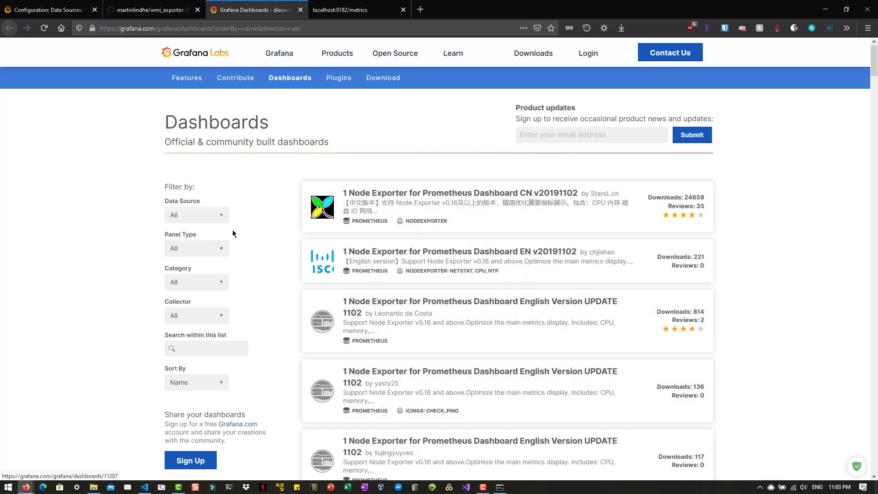
# Filter the community dashboards list to the Prometheus data source.
pyautogui.click(216, 213)
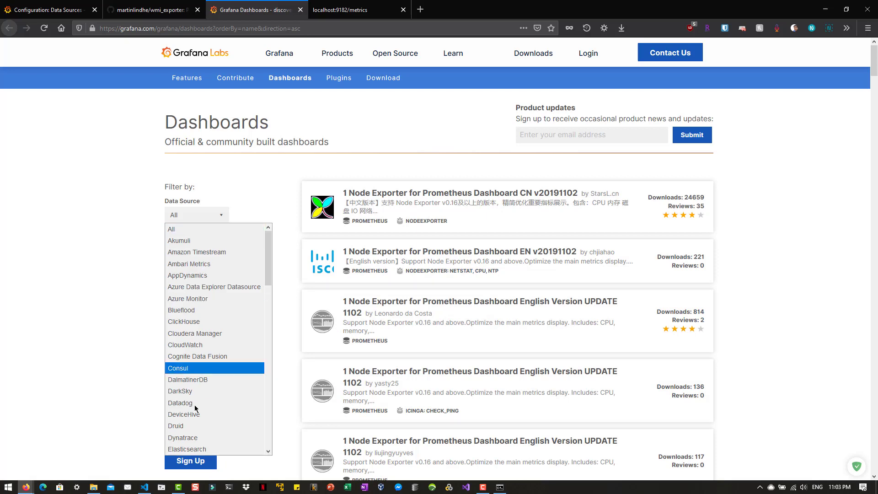
pyautogui.click(111, 319)
pyautogui.click(216, 219)
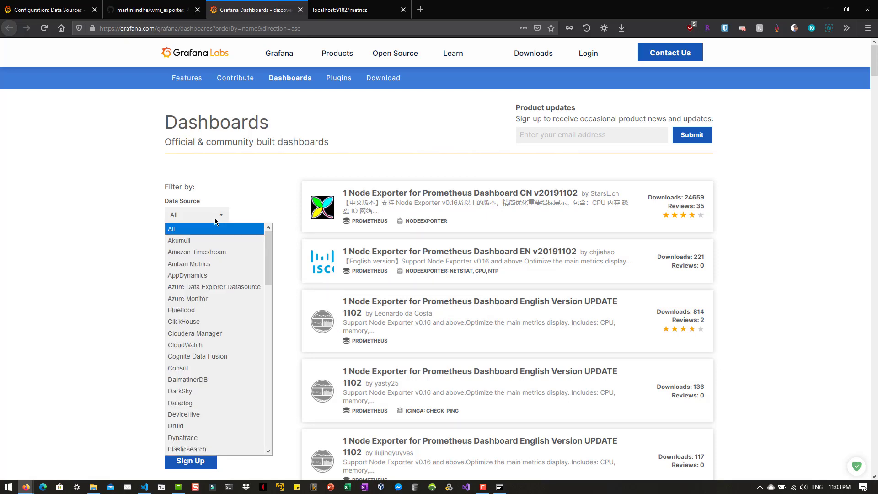
pyautogui.scroll(-4, 193, 342)
pyautogui.scroll(-15, 193, 339)
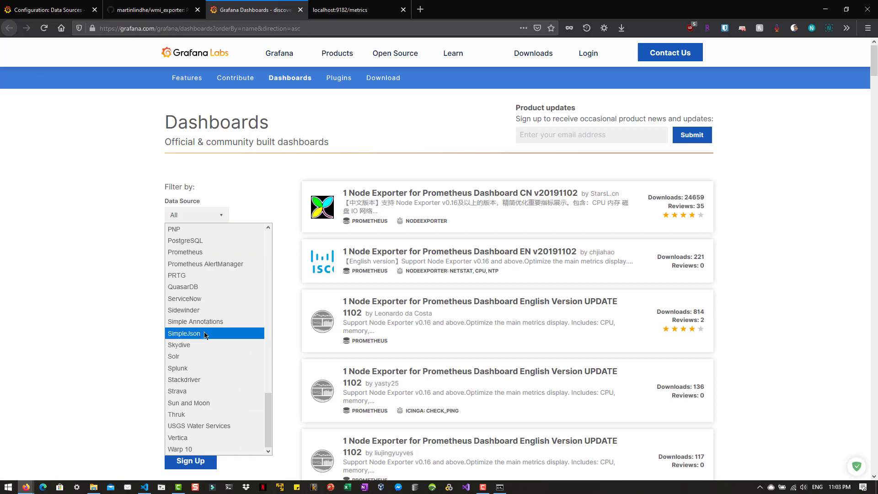
pyautogui.click(211, 254)
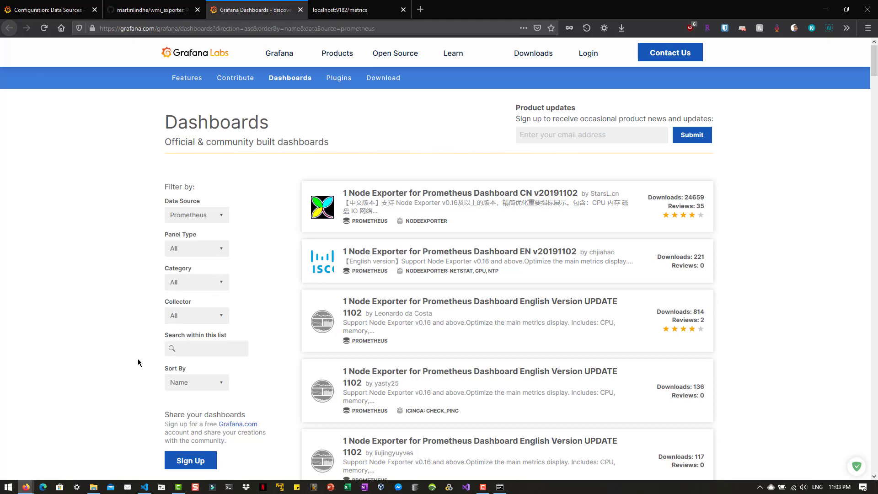
pyautogui.scroll(-2, 223, 299)
# Search the list for 'wmi', open Windows Host Metrics | Base and copy its ID 10171.
pyautogui.click(206, 258)
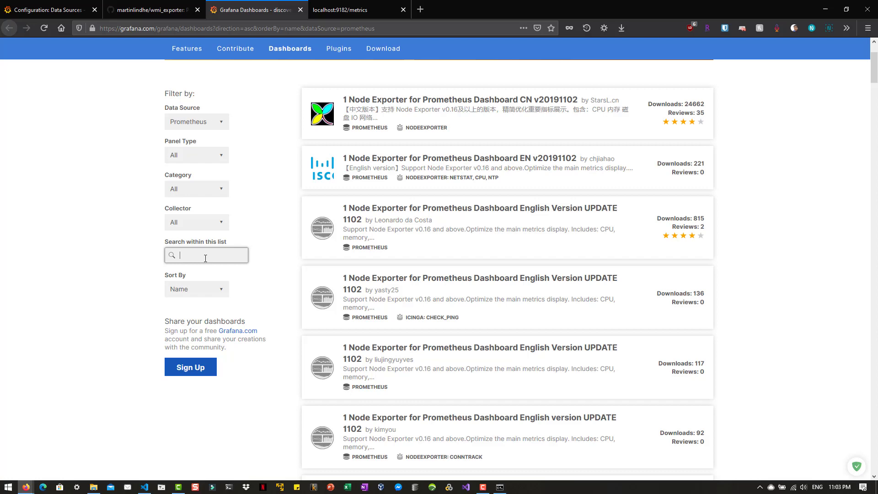
pyautogui.write('wmi')
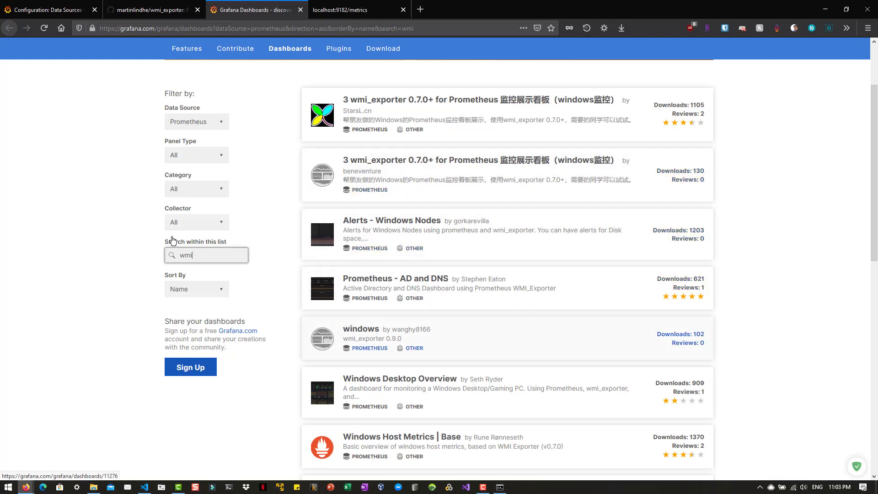
pyautogui.scroll(2, 172, 240)
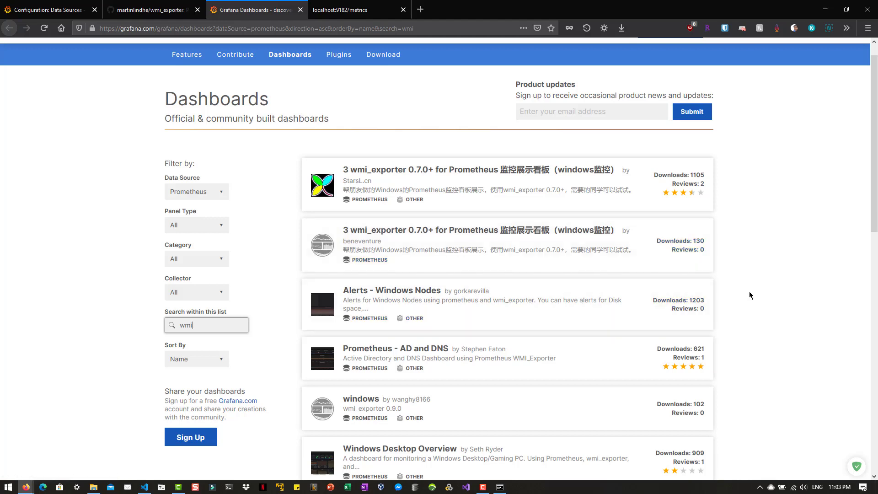
pyautogui.scroll(-4, 771, 314)
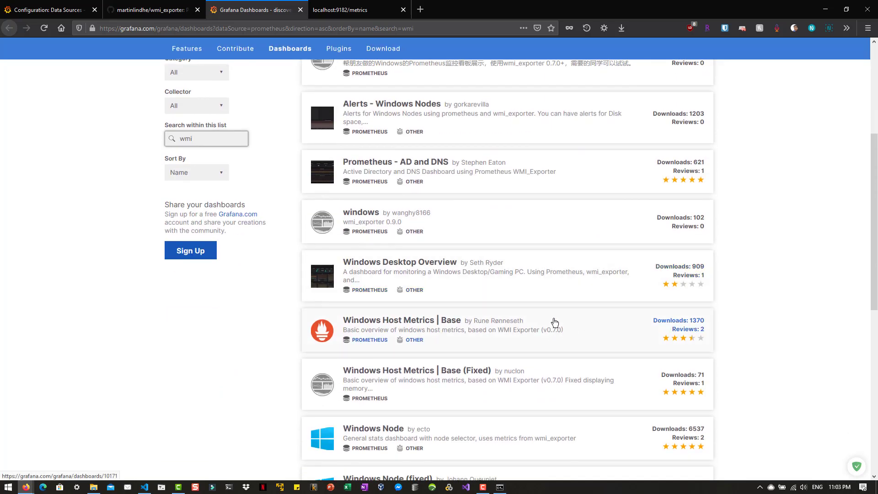
pyautogui.click(376, 322)
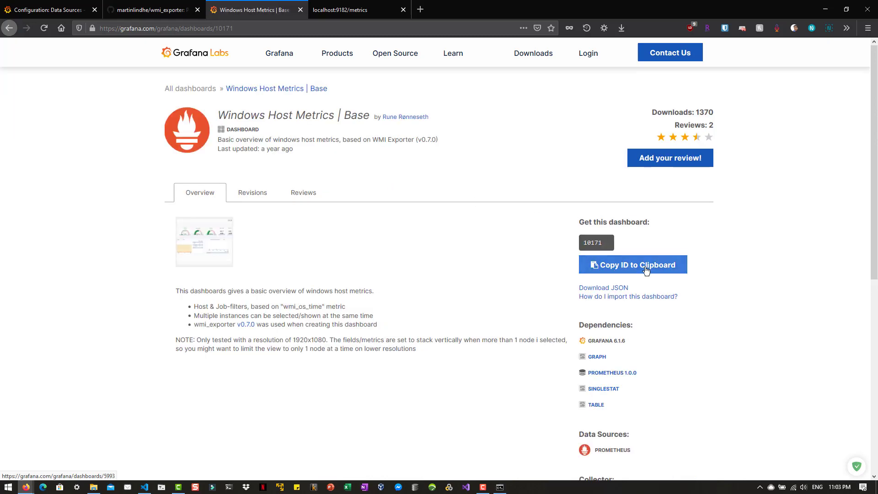
pyautogui.click(646, 270)
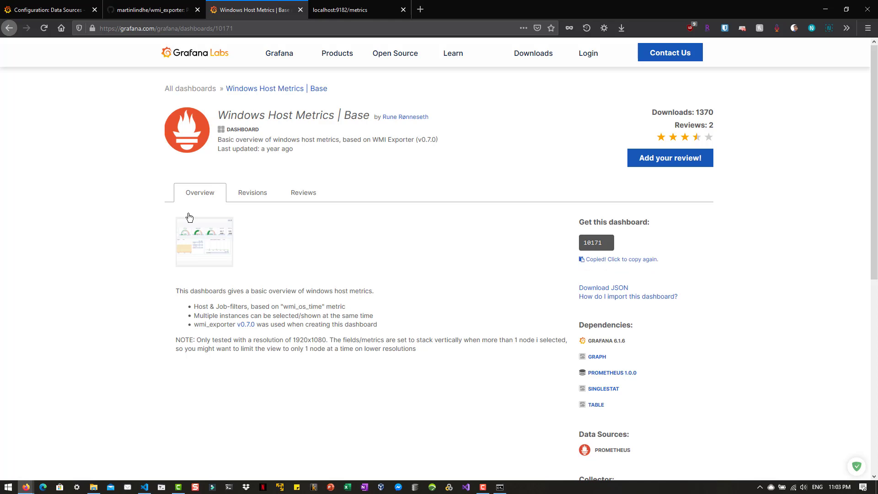
# Paste ID 10171 into Grafana's import page, load it, and import with the Prometheus data source.
pyautogui.click(69, 9)
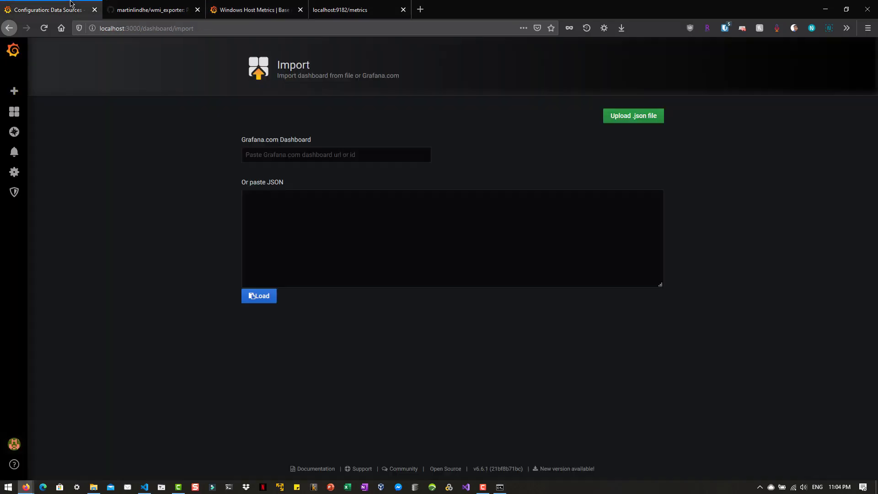
pyautogui.click(268, 151)
pyautogui.hotkey('ctrl', 'v')
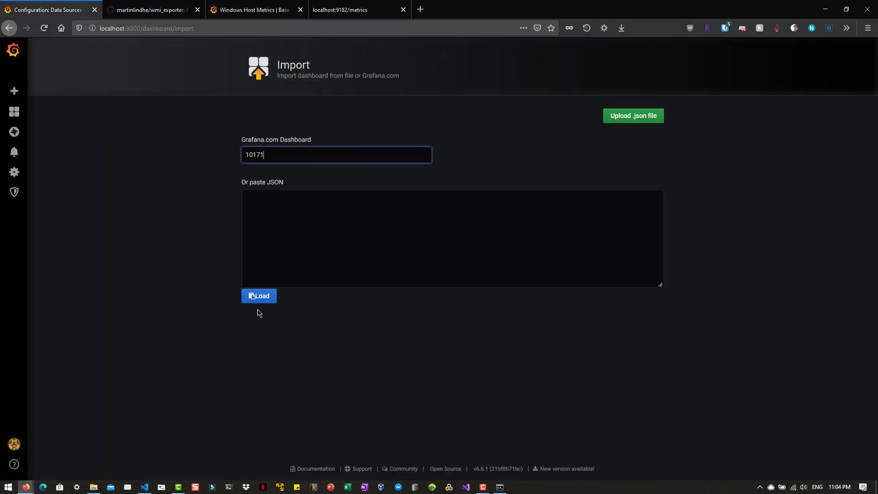
pyautogui.click(258, 295)
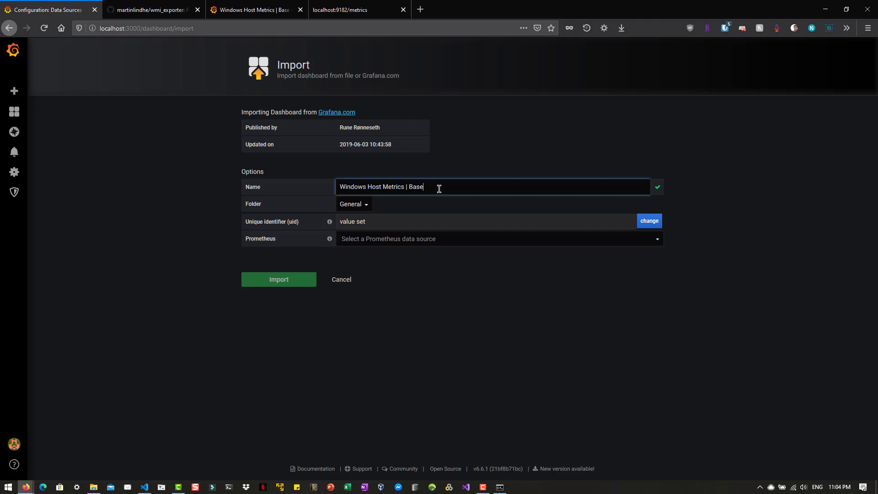
pyautogui.click(439, 248)
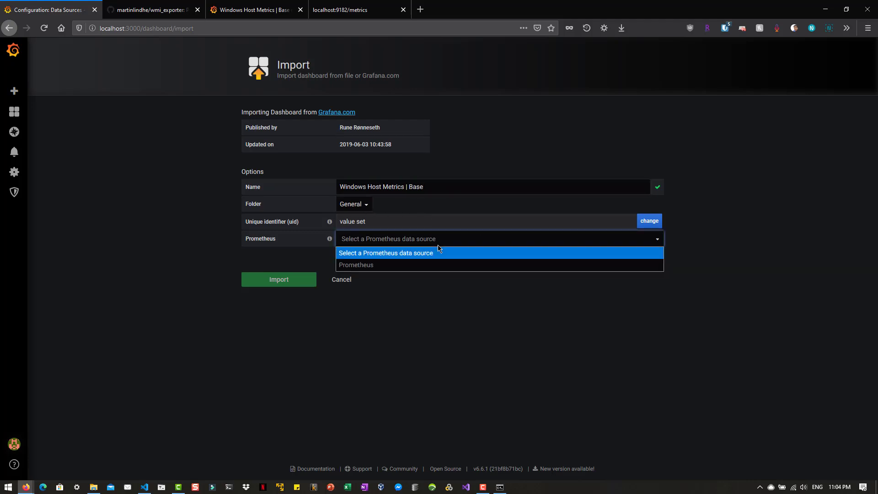
pyautogui.click(425, 269)
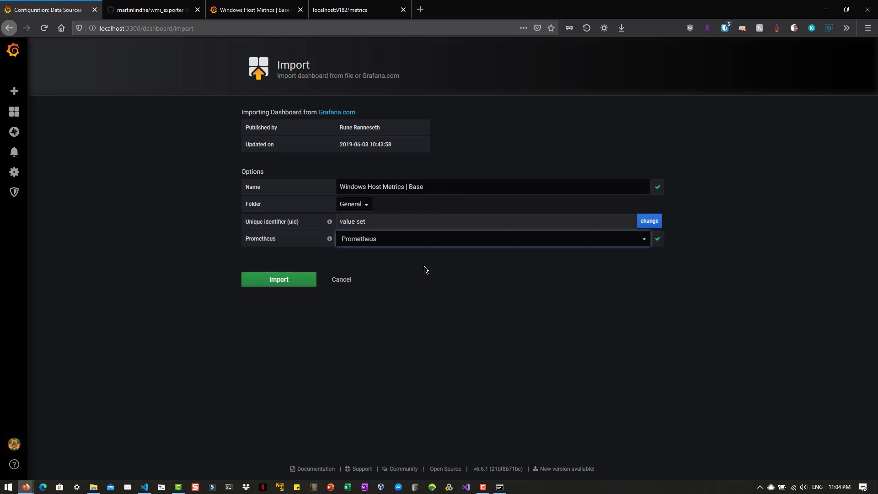
pyautogui.click(280, 280)
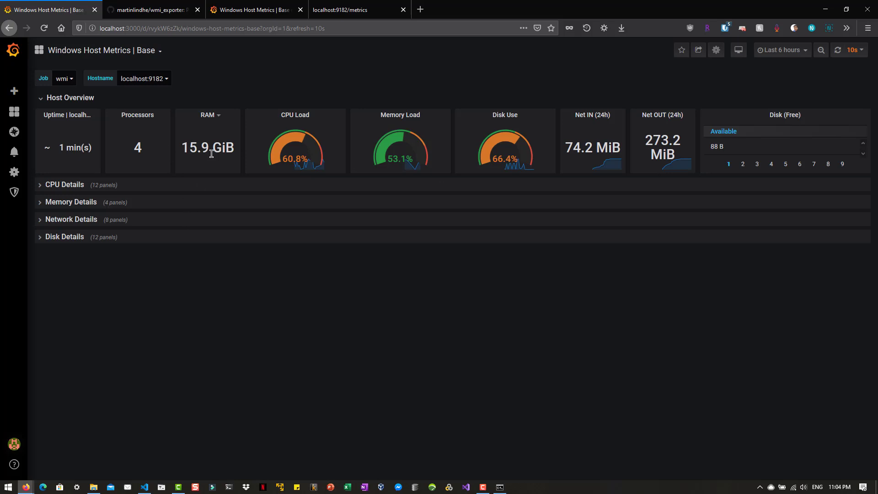
# Expand the CPU Details, Memory Details and Network Details rows to show their load and usage graphs.
pyautogui.click(58, 184)
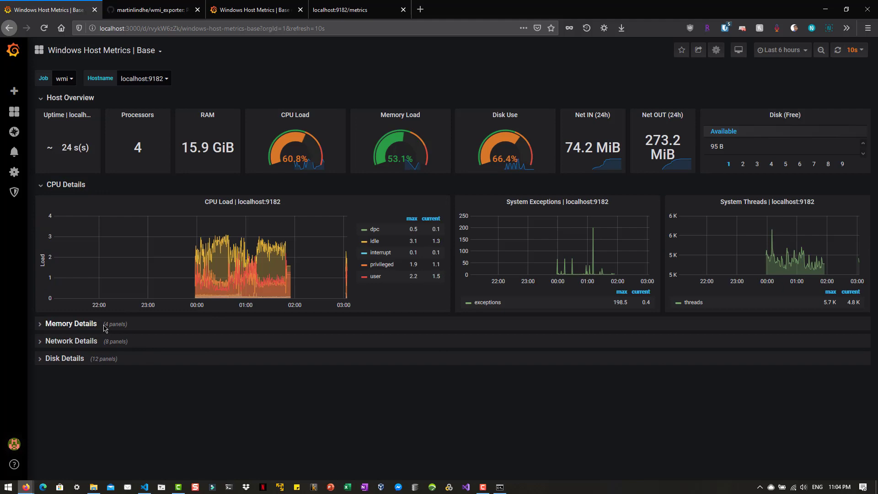
pyautogui.click(100, 325)
pyautogui.click(73, 445)
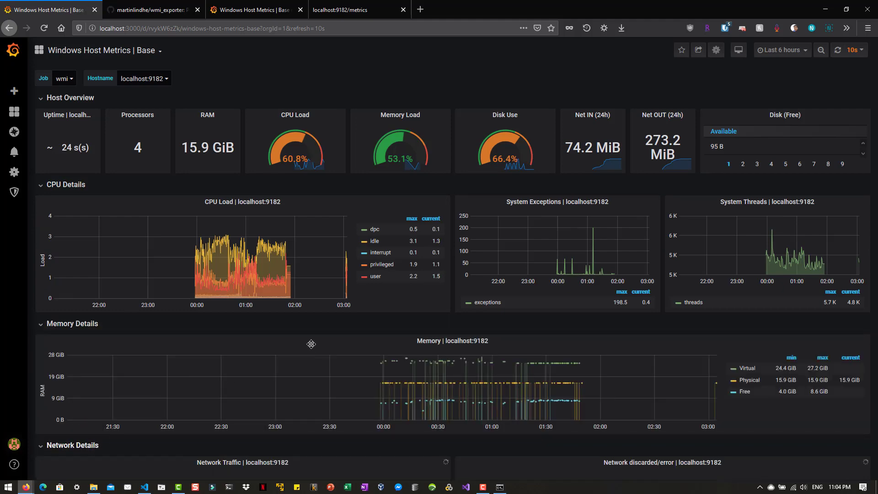
pyautogui.scroll(-3, 316, 338)
pyautogui.scroll(3, 457, 356)
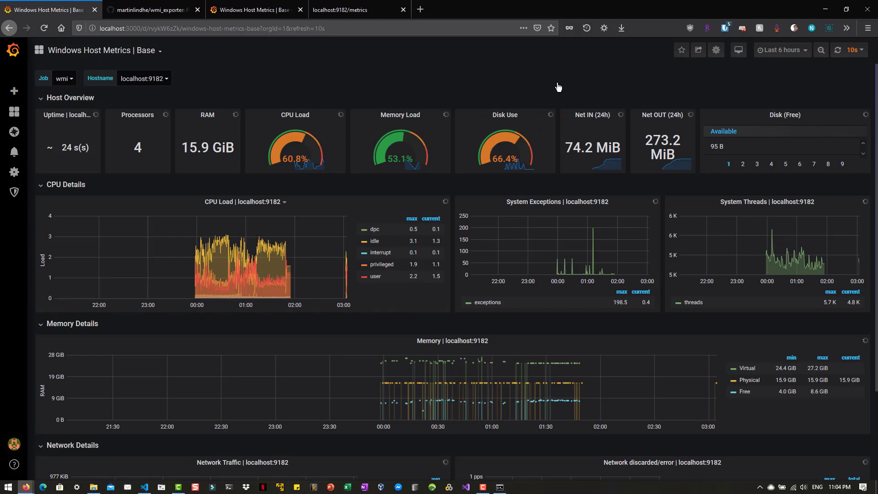
# Make the imported dashboard editable and display its JSON model with gnetId 10171.
pyautogui.click(718, 52)
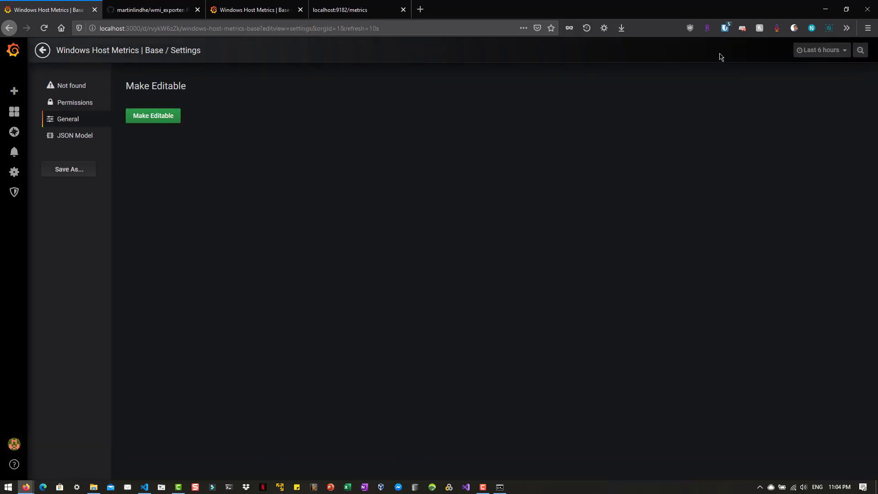
pyautogui.click(157, 120)
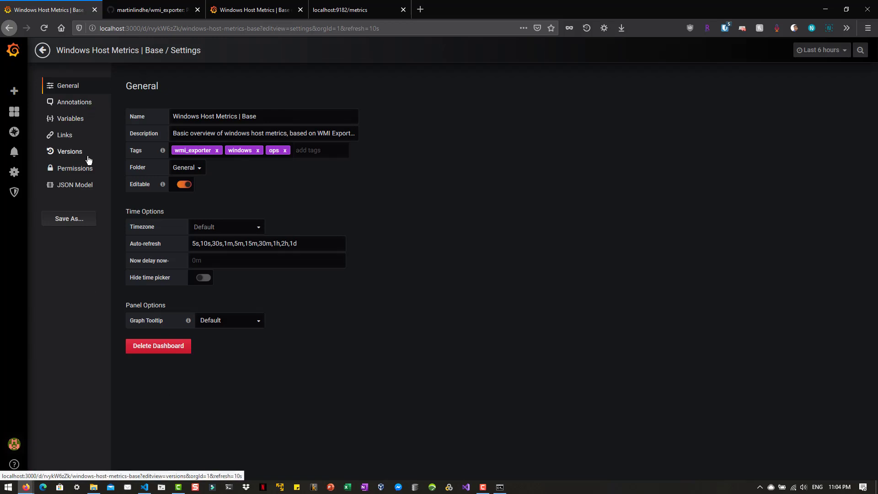
pyautogui.click(87, 183)
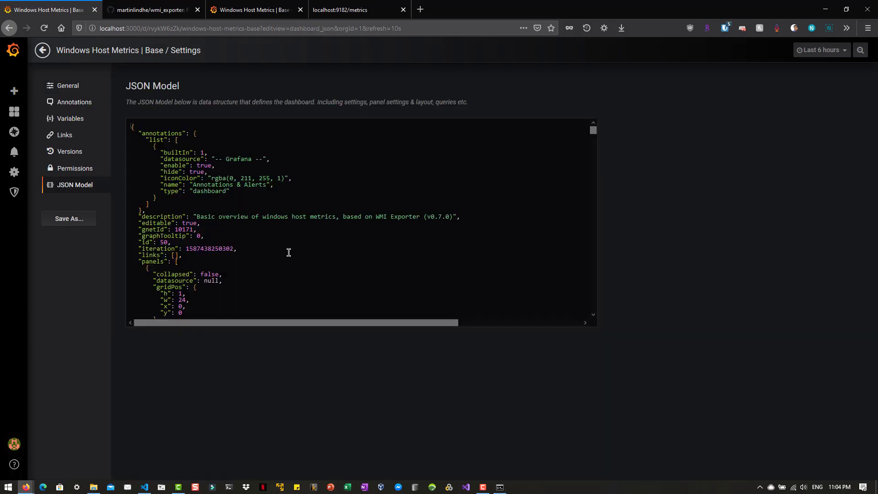
# Return from the dashboard settings to the dashboard to reach the CPU Load panel.
pyautogui.click(43, 50)
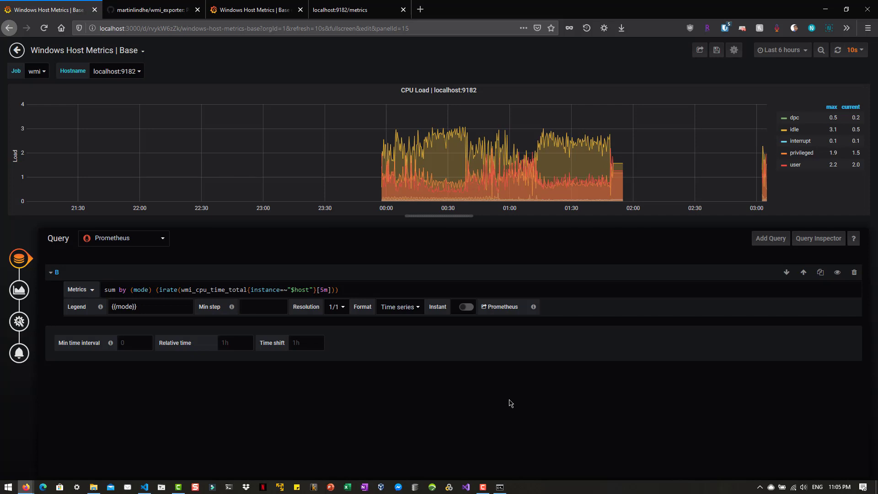
# Switch the Uptime | localhost:9182 panel to a Gauge visualization showing 40 s.
pyautogui.click(17, 51)
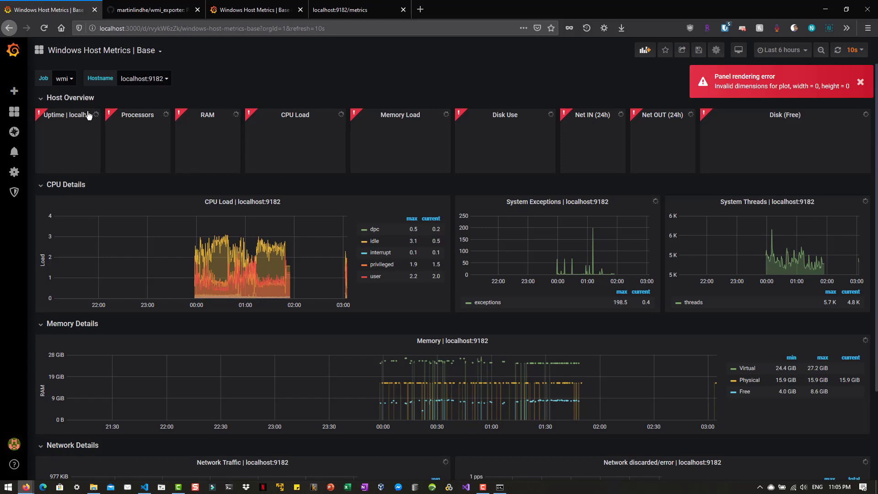
pyautogui.click(74, 115)
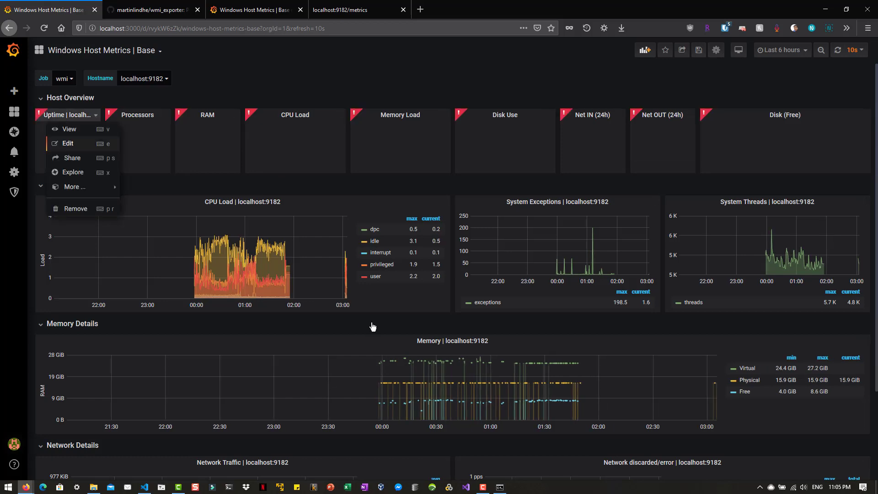
pyautogui.click(68, 143)
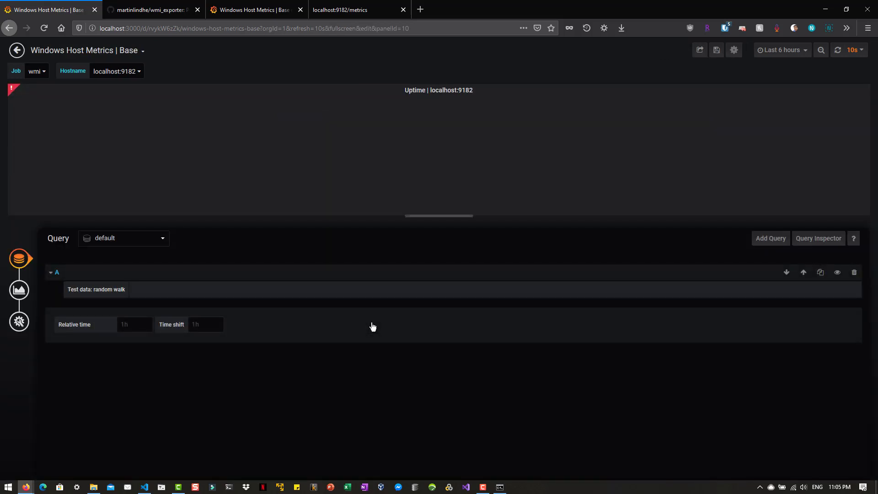
pyautogui.click(20, 290)
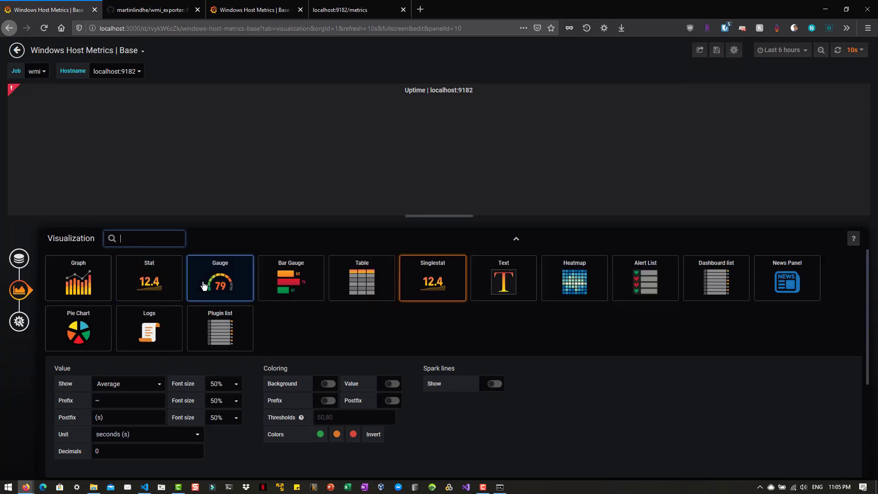
pyautogui.click(205, 286)
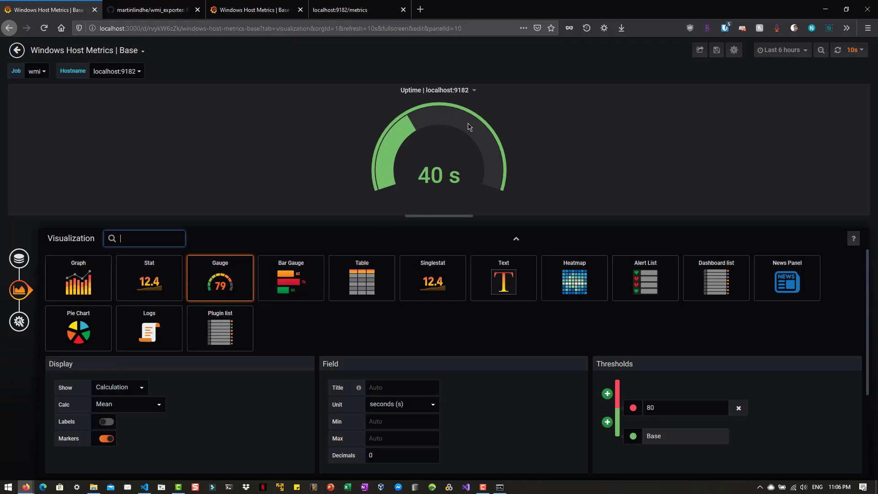
# Change the Processors panel to a Gauge reading 4, shown beside the Uptime gauge.
pyautogui.click(16, 50)
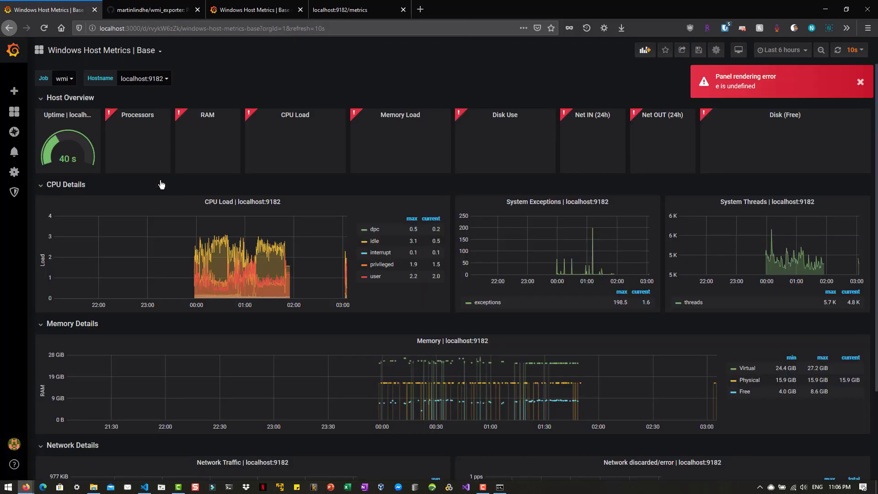
pyautogui.click(157, 116)
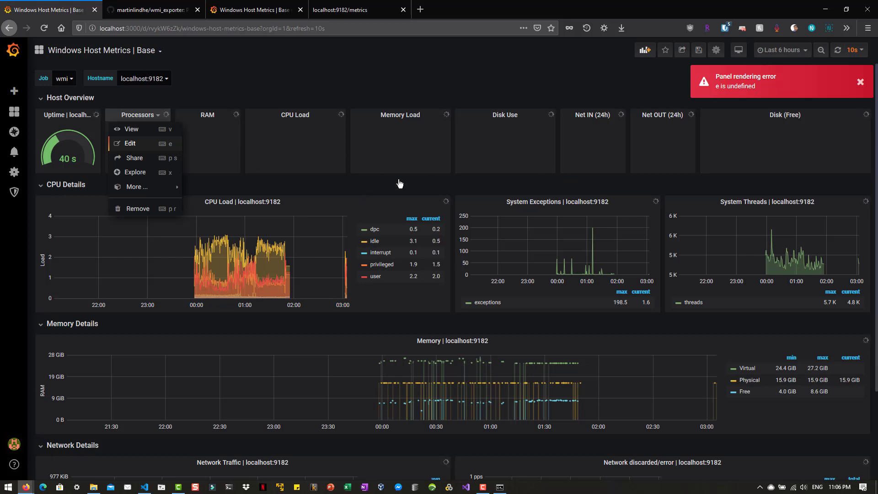
pyautogui.press('e')
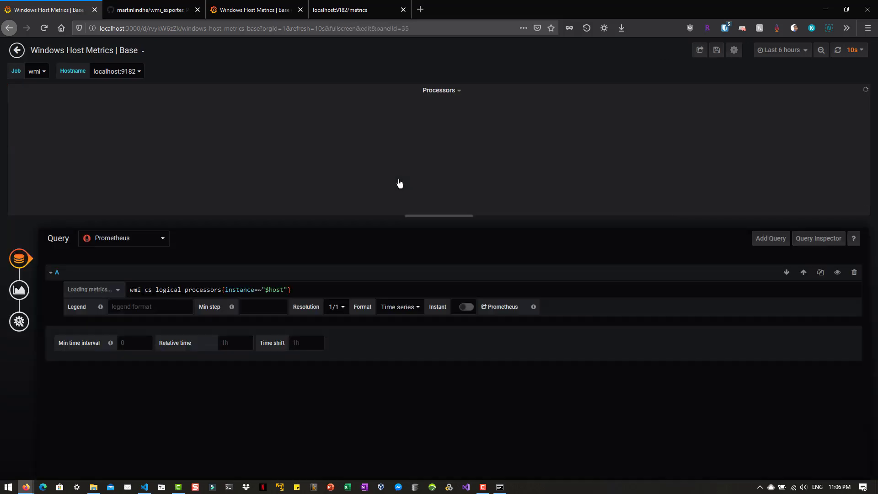
pyautogui.click(23, 291)
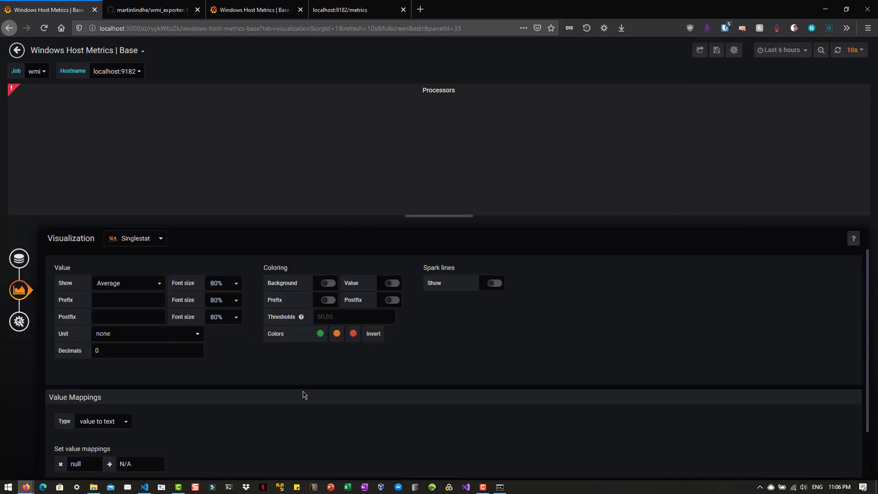
pyautogui.click(147, 242)
pyautogui.click(205, 281)
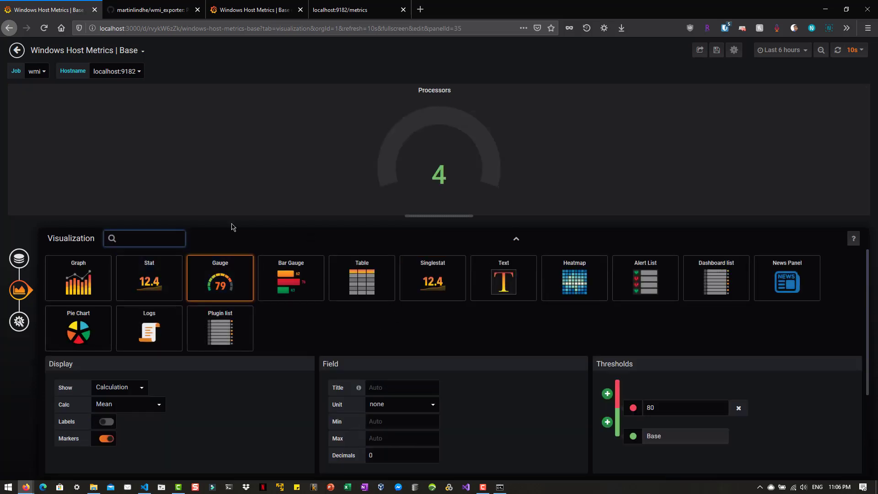
pyautogui.click(13, 50)
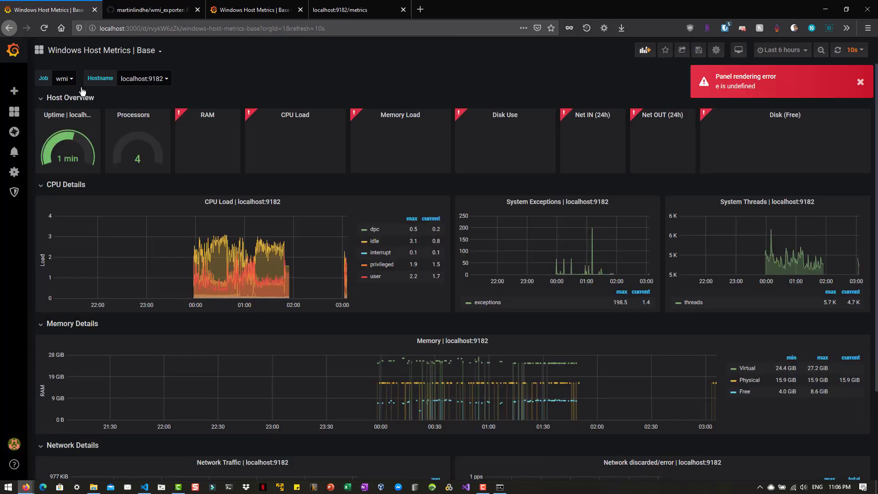